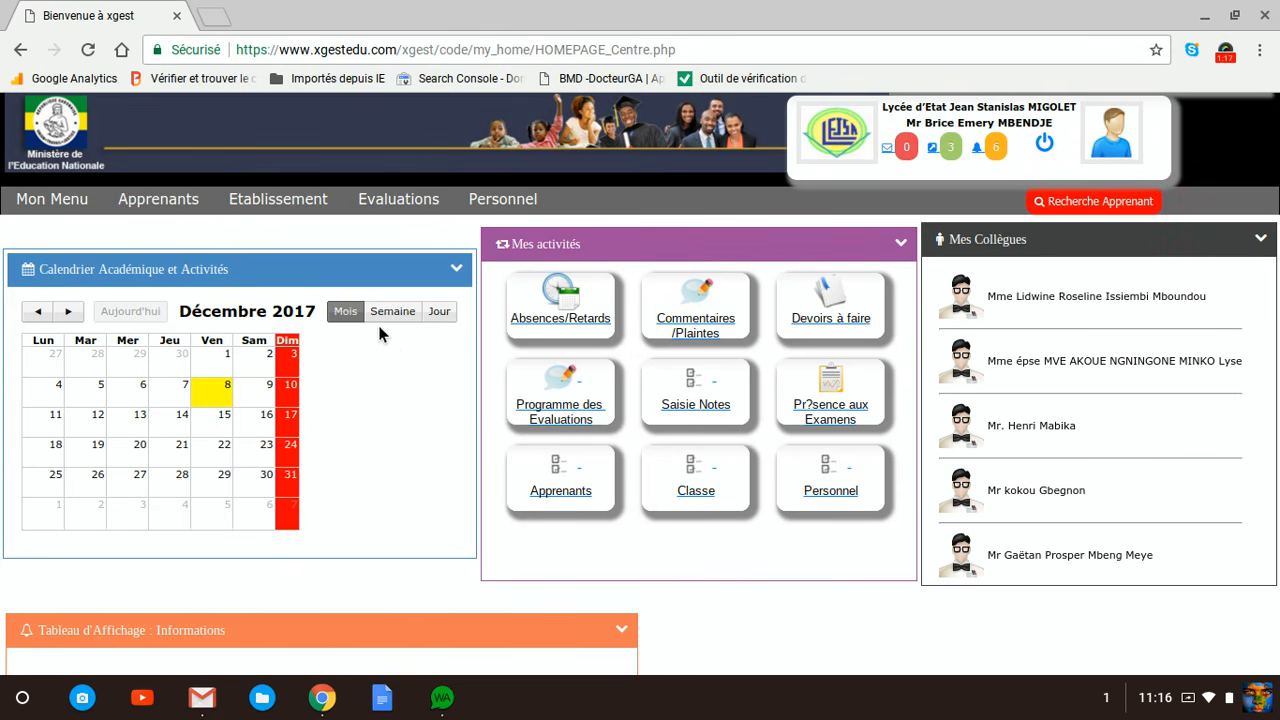
# Open the evaluation marks entry page (Saisie Notes) from the home page
pyautogui.moveTo(370, 205)
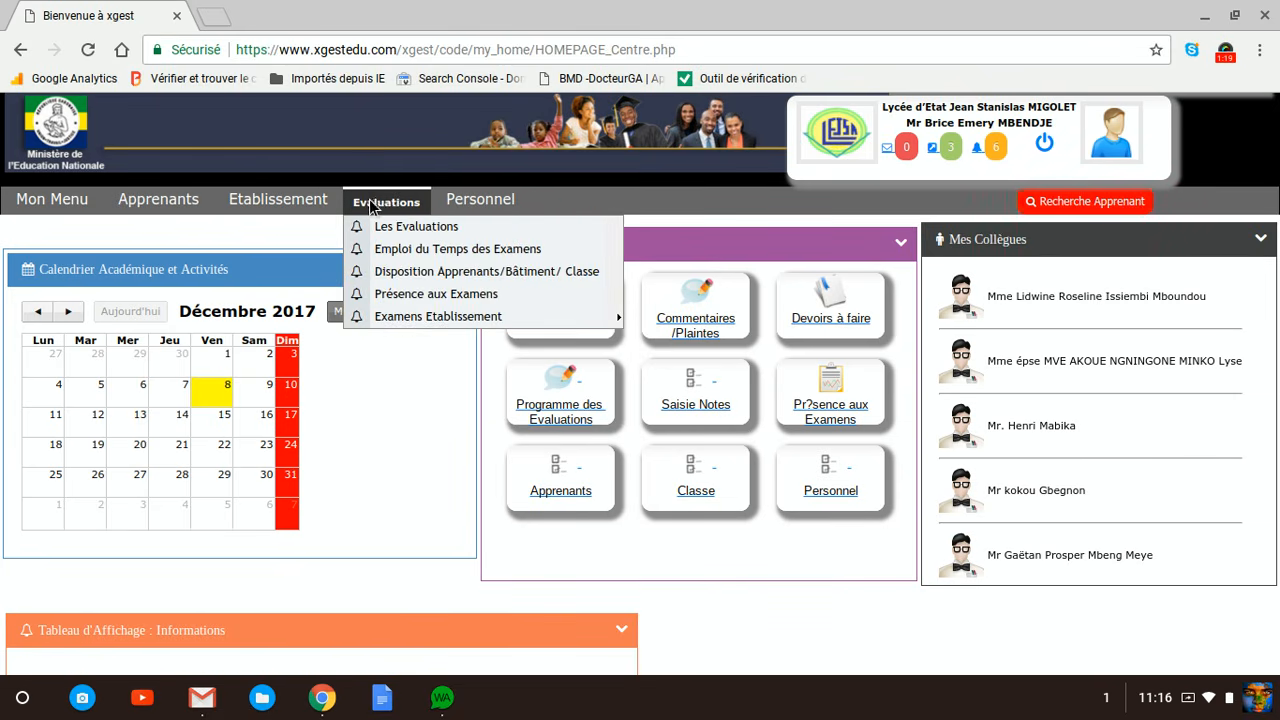
pyautogui.moveTo(413, 317)
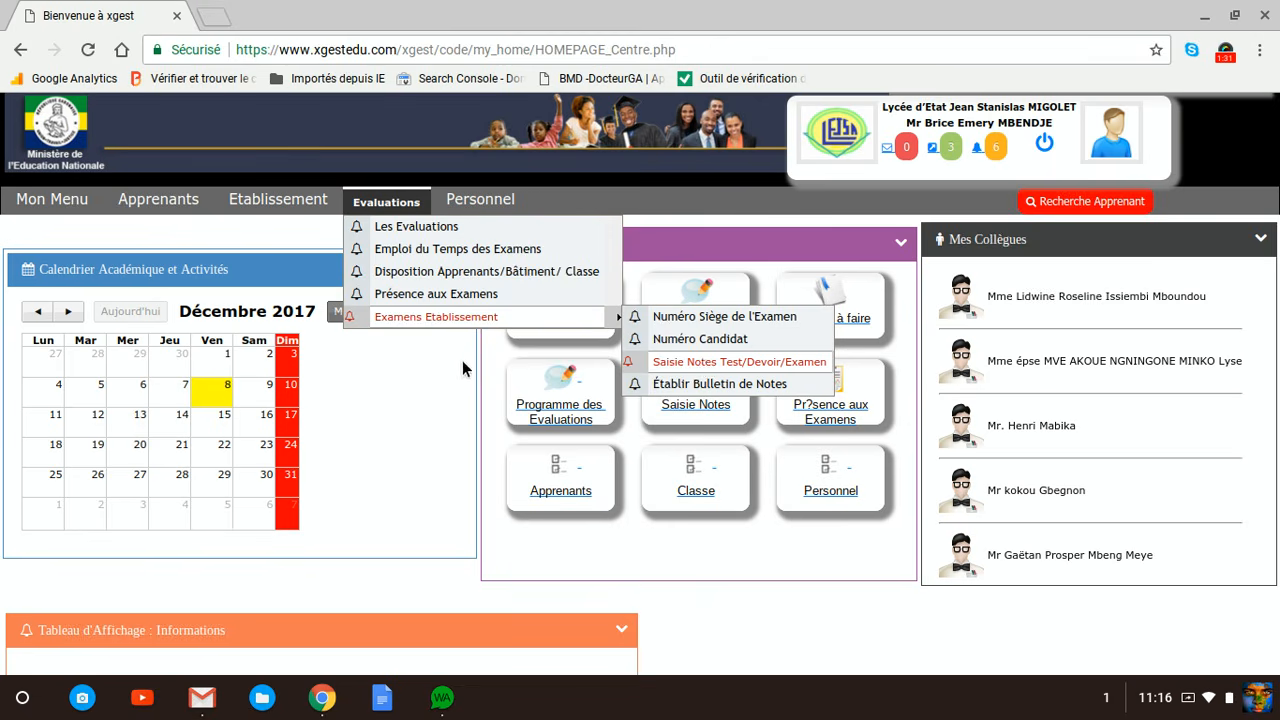
pyautogui.click(700, 406)
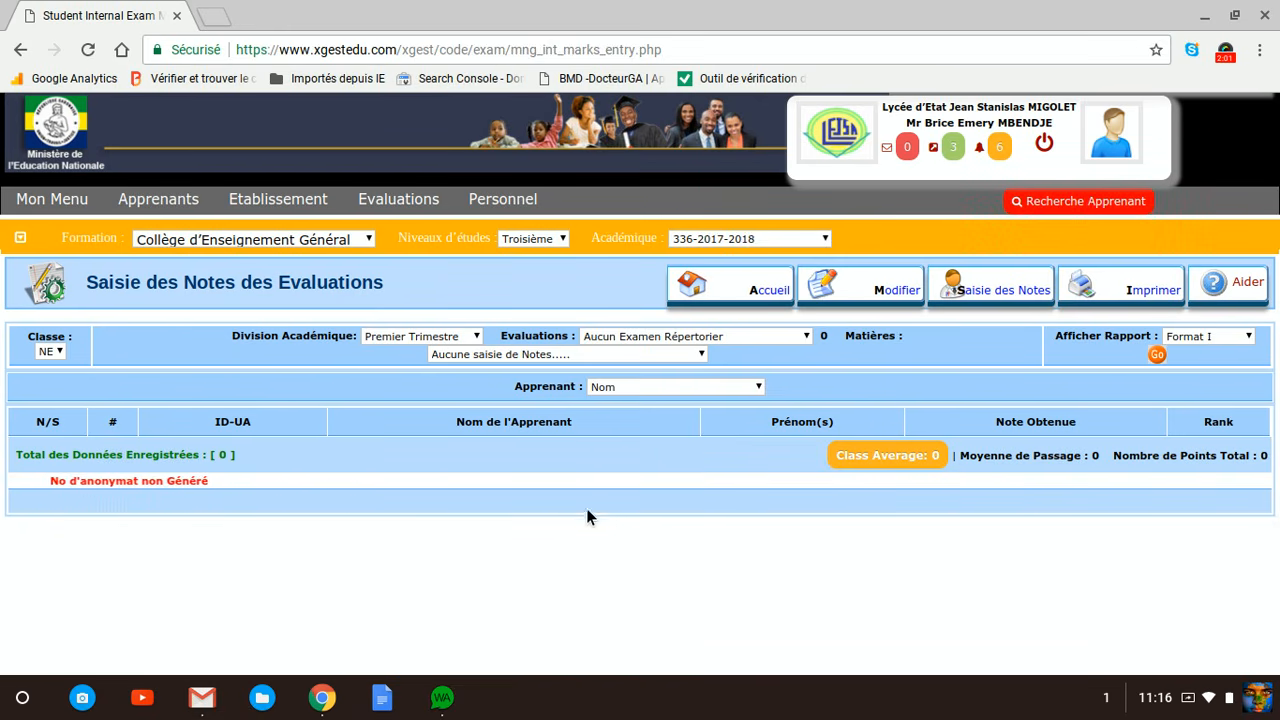
# Filter the marks entry page to the Sixième study level and class 6ème M3 [ 191 ]
pyautogui.click(57, 355)
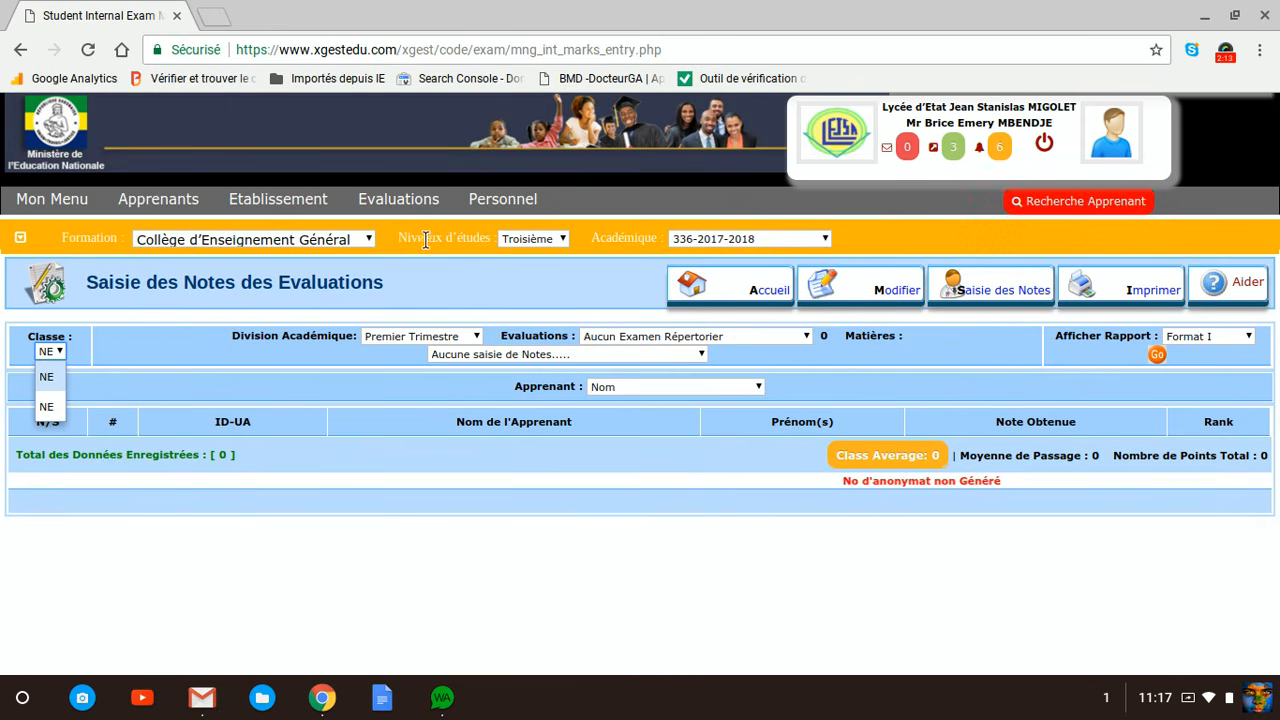
pyautogui.click(563, 242)
pyautogui.click(563, 242)
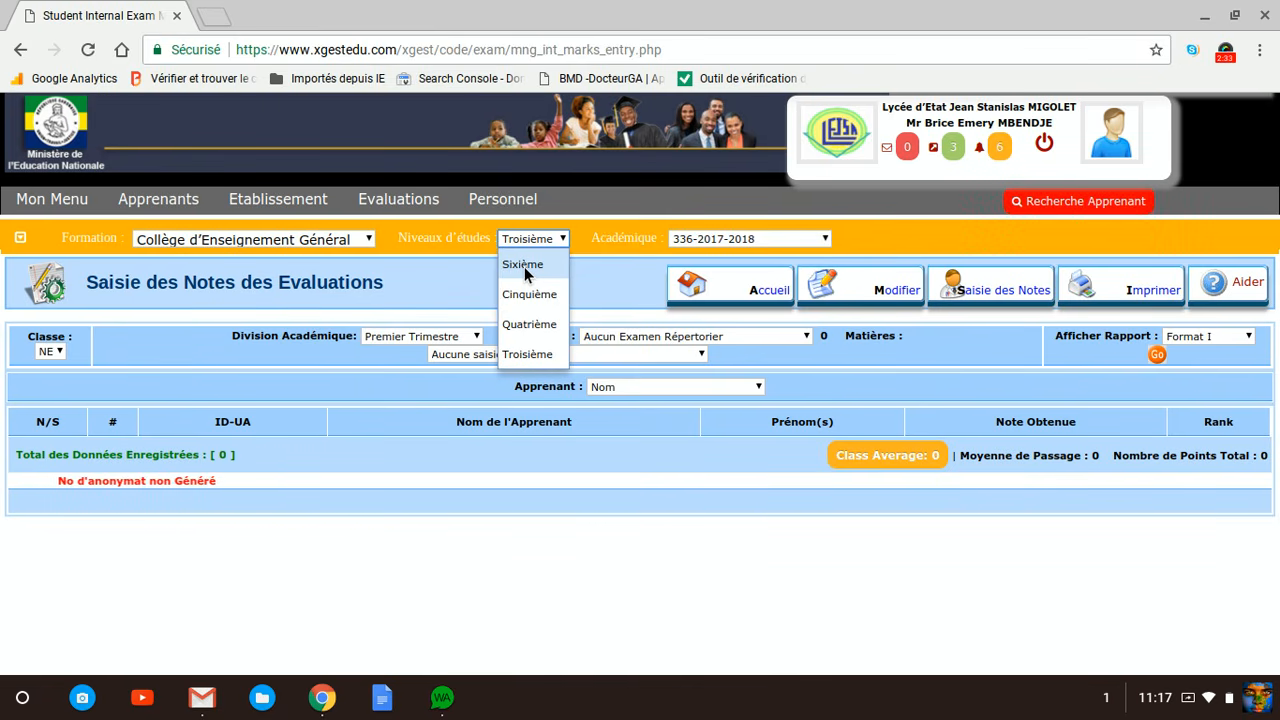
pyautogui.click(524, 266)
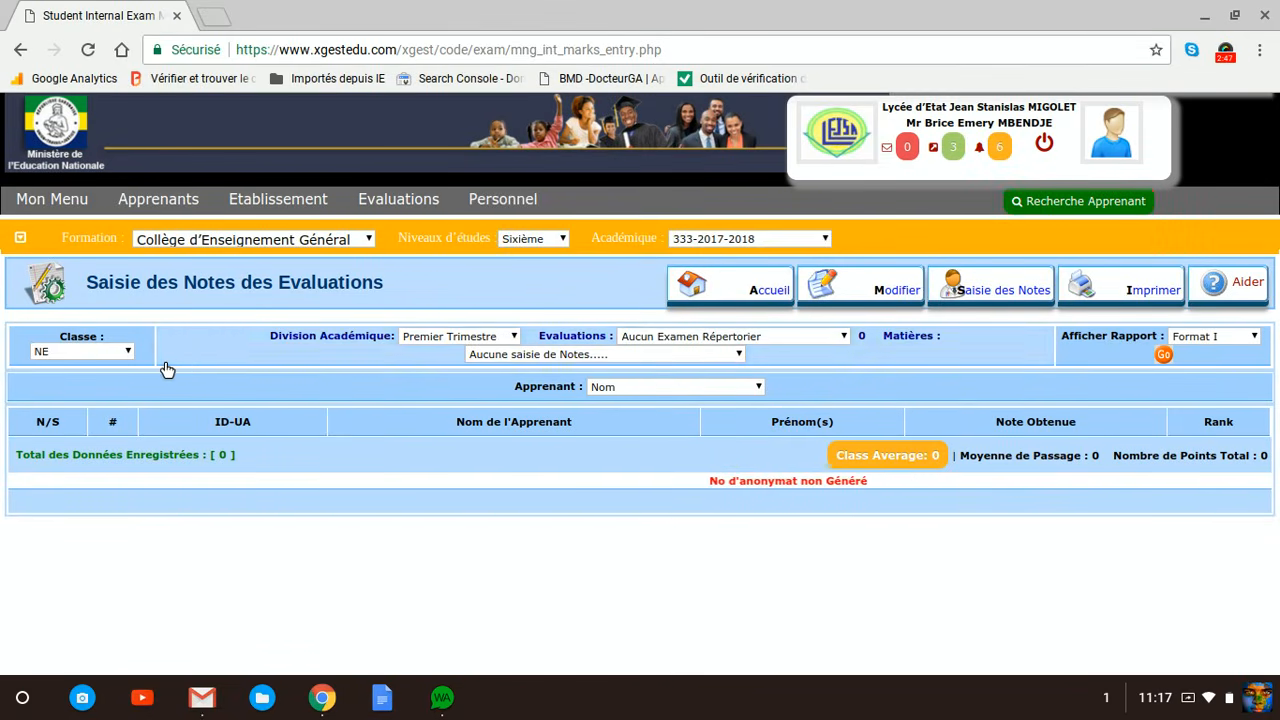
pyautogui.click(126, 352)
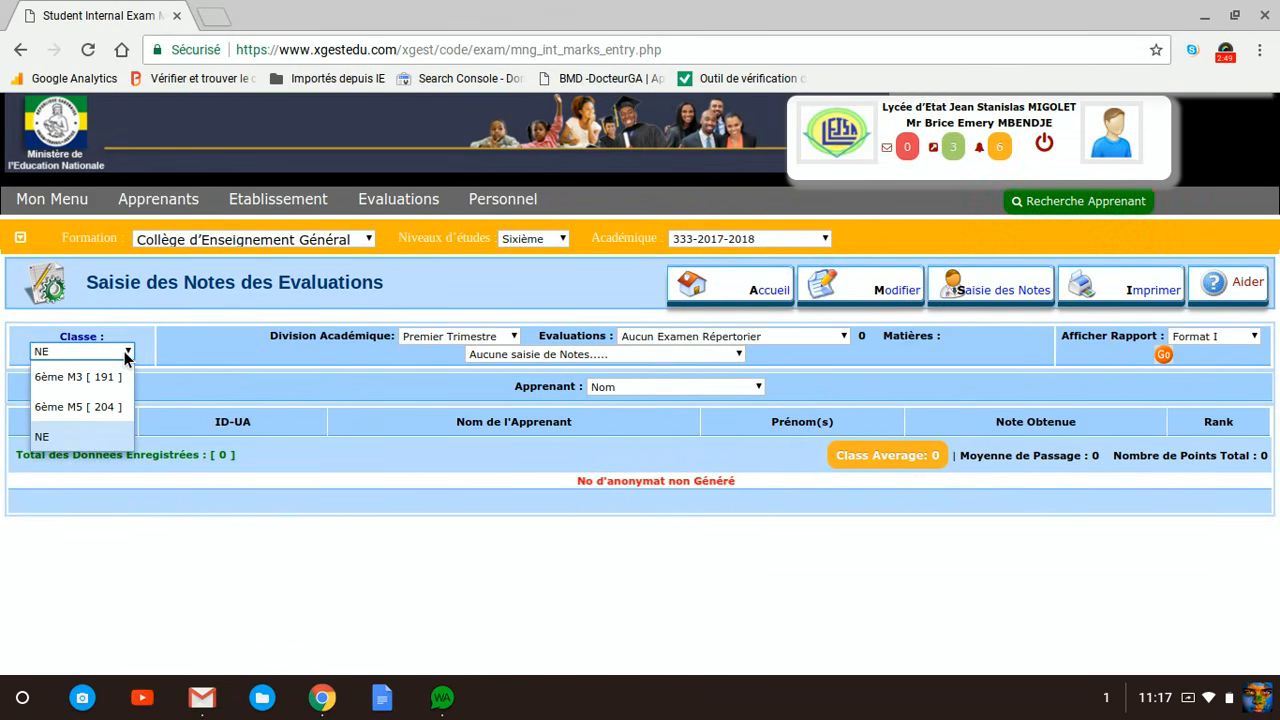
pyautogui.click(81, 377)
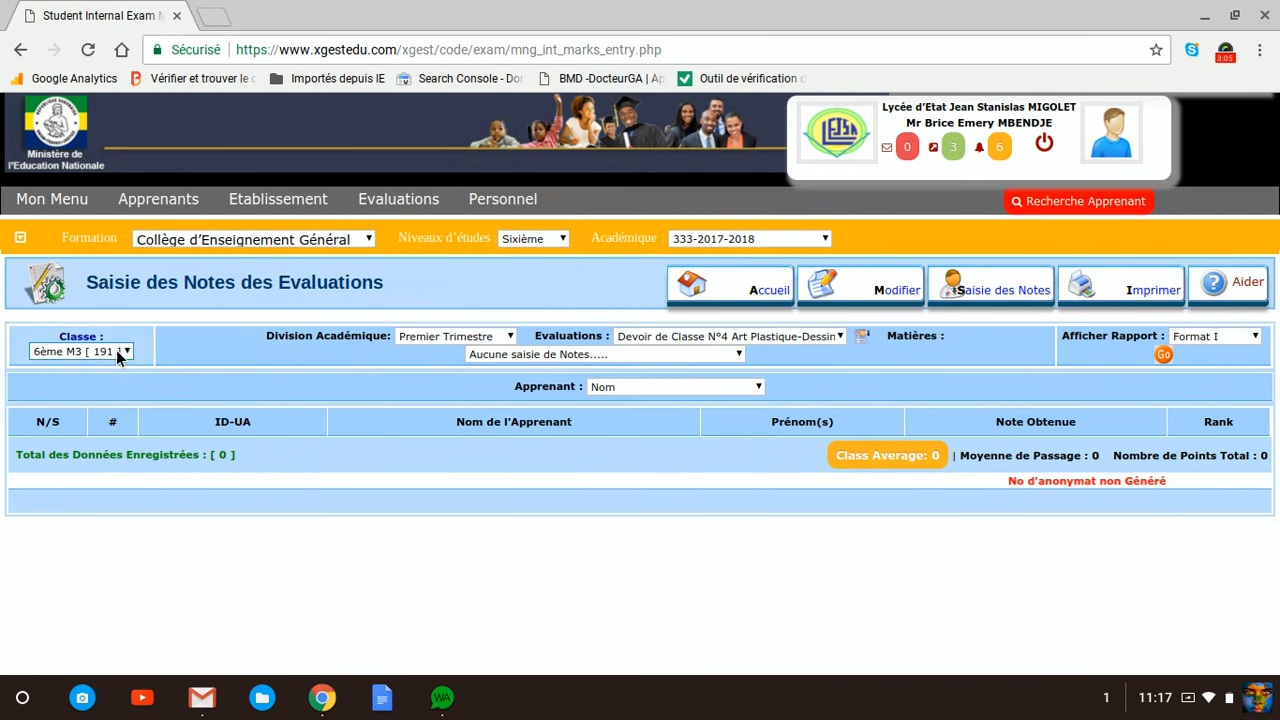
# Select the evaluation Devoir de Classe N°4 Art Plastique-Dessin dated 04-12-2017 and open its marks entry form
pyautogui.click(838, 337)
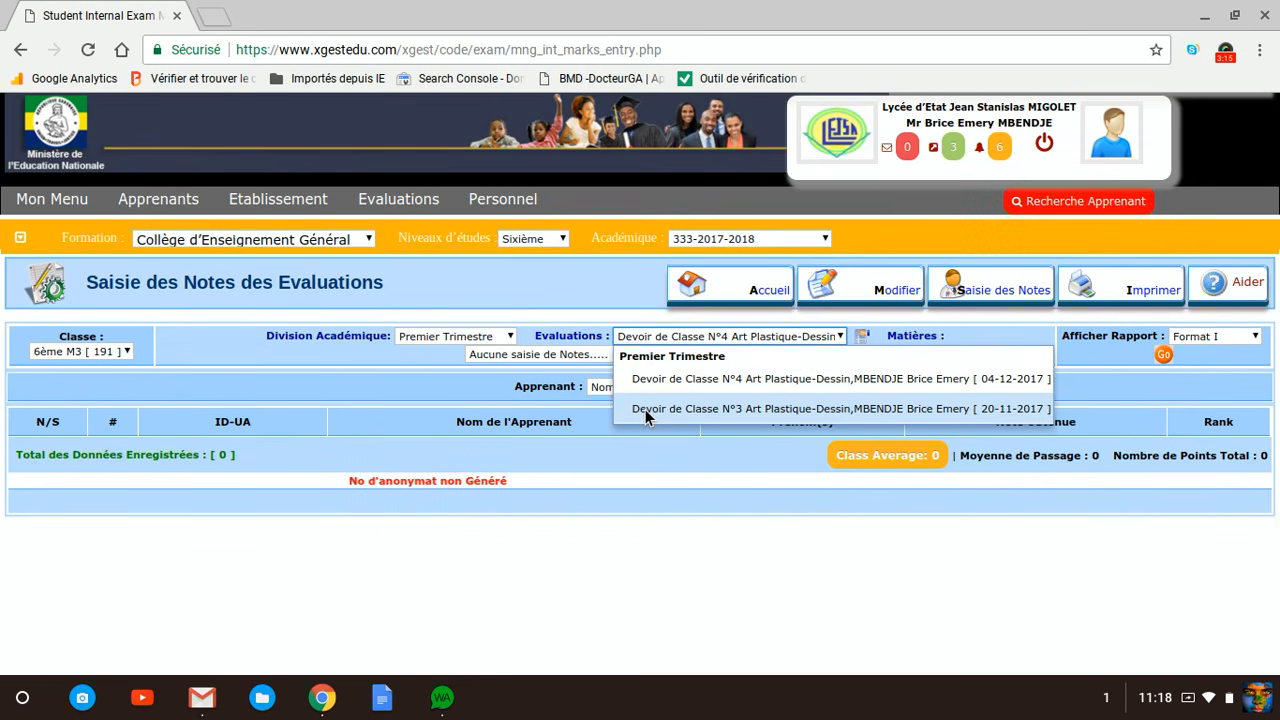
pyautogui.click(713, 381)
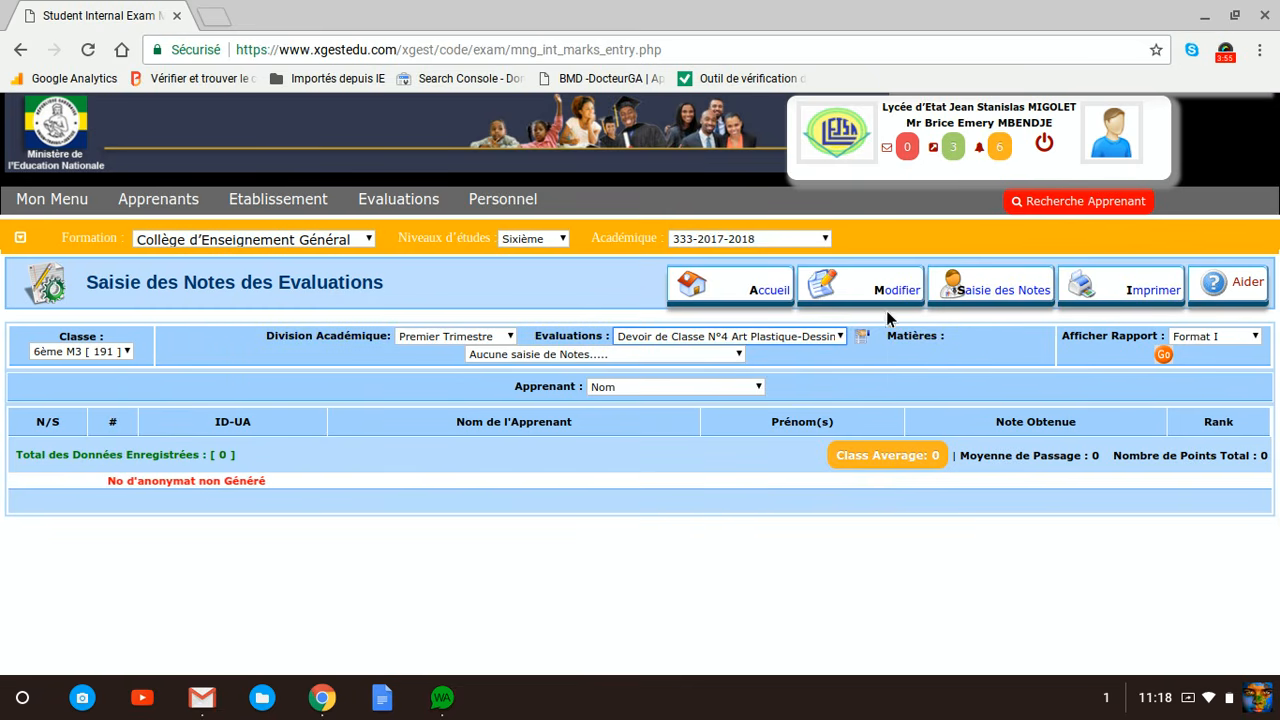
pyautogui.click(1003, 292)
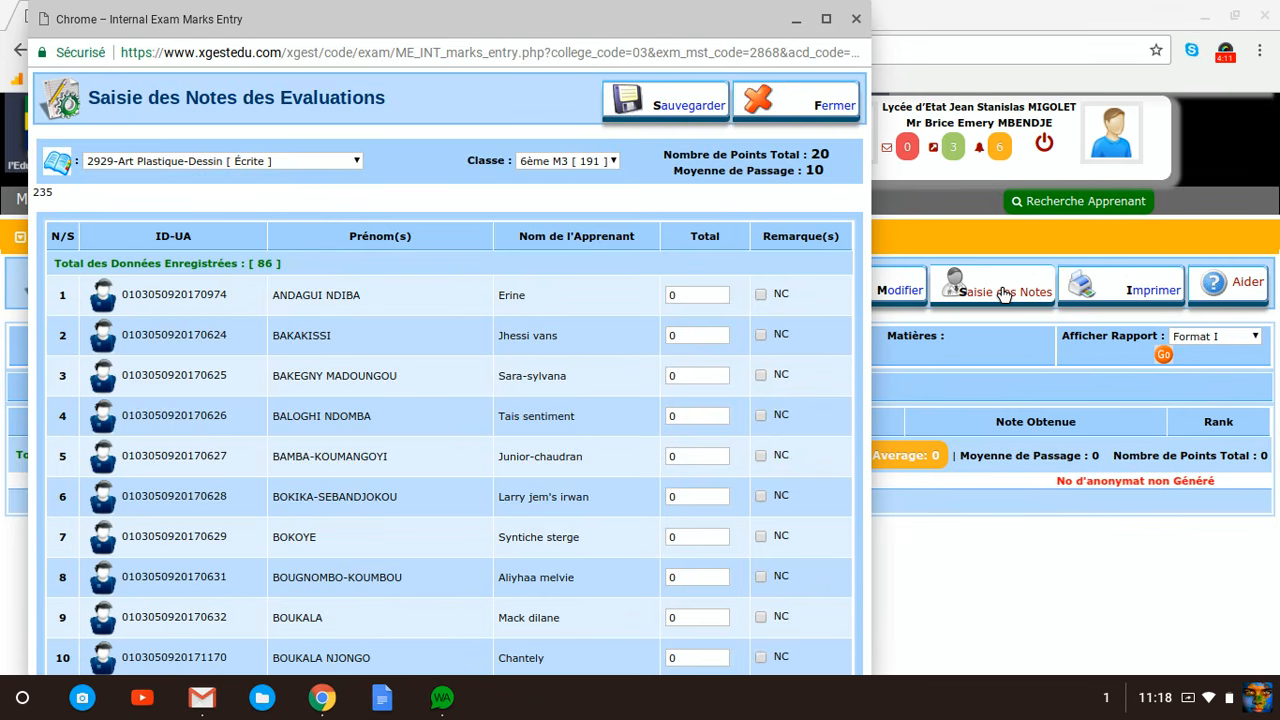
# Enter total marks of 12, 09, 07 and 12.5 for the learners in rows 1 to 4
pyautogui.scroll(-3, 450, 400)
pyautogui.scroll(-10, 450, 370)
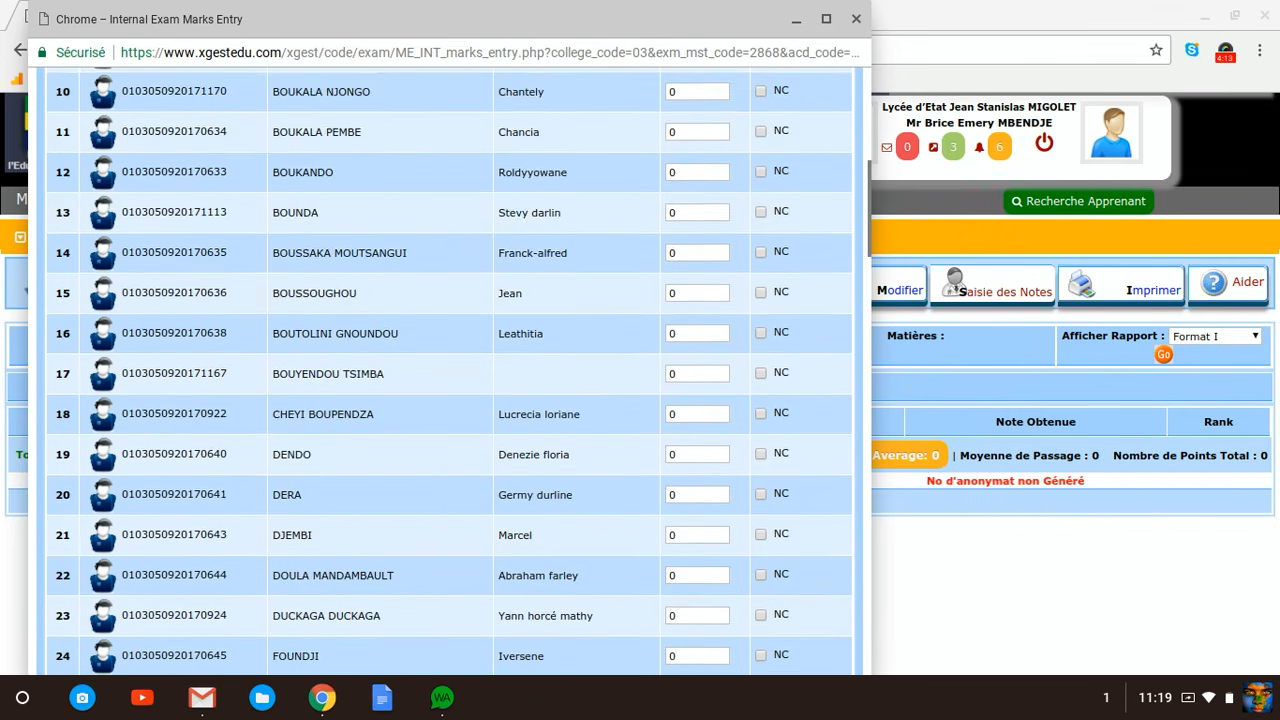
pyautogui.scroll(-13, 450, 370)
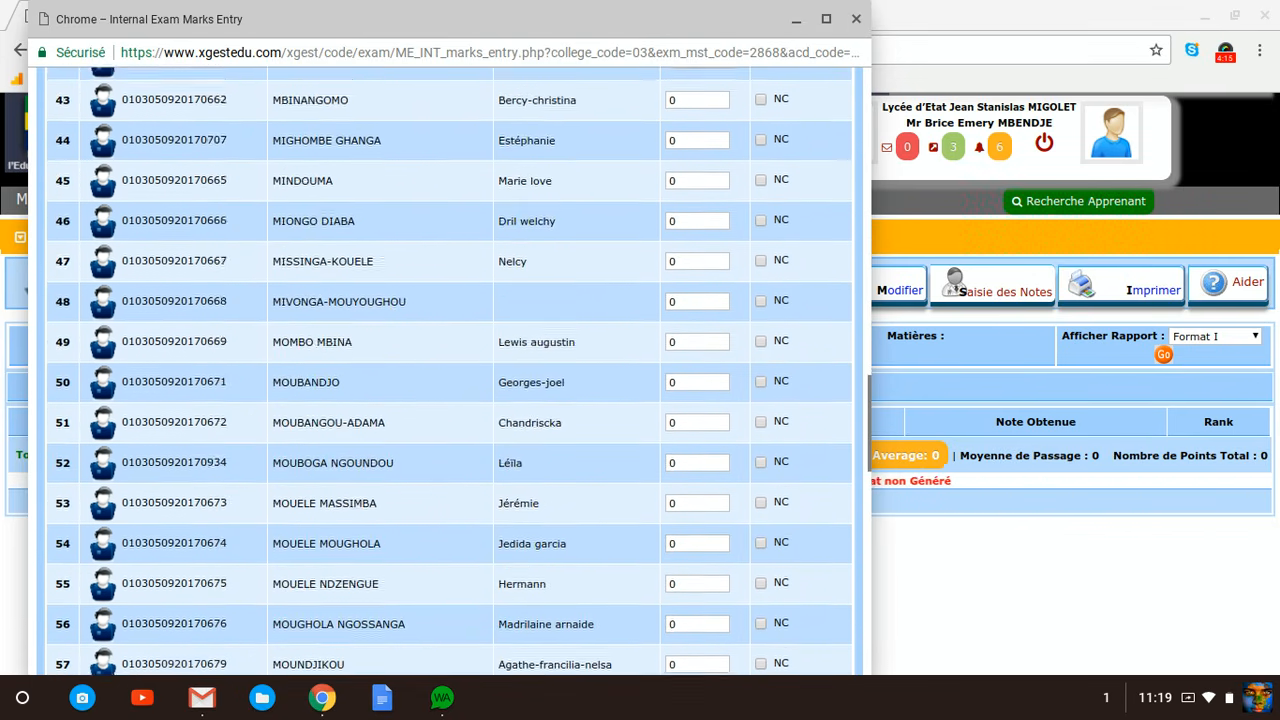
pyautogui.scroll(-2, 450, 370)
pyautogui.scroll(9, 450, 370)
pyautogui.scroll(12, 450, 370)
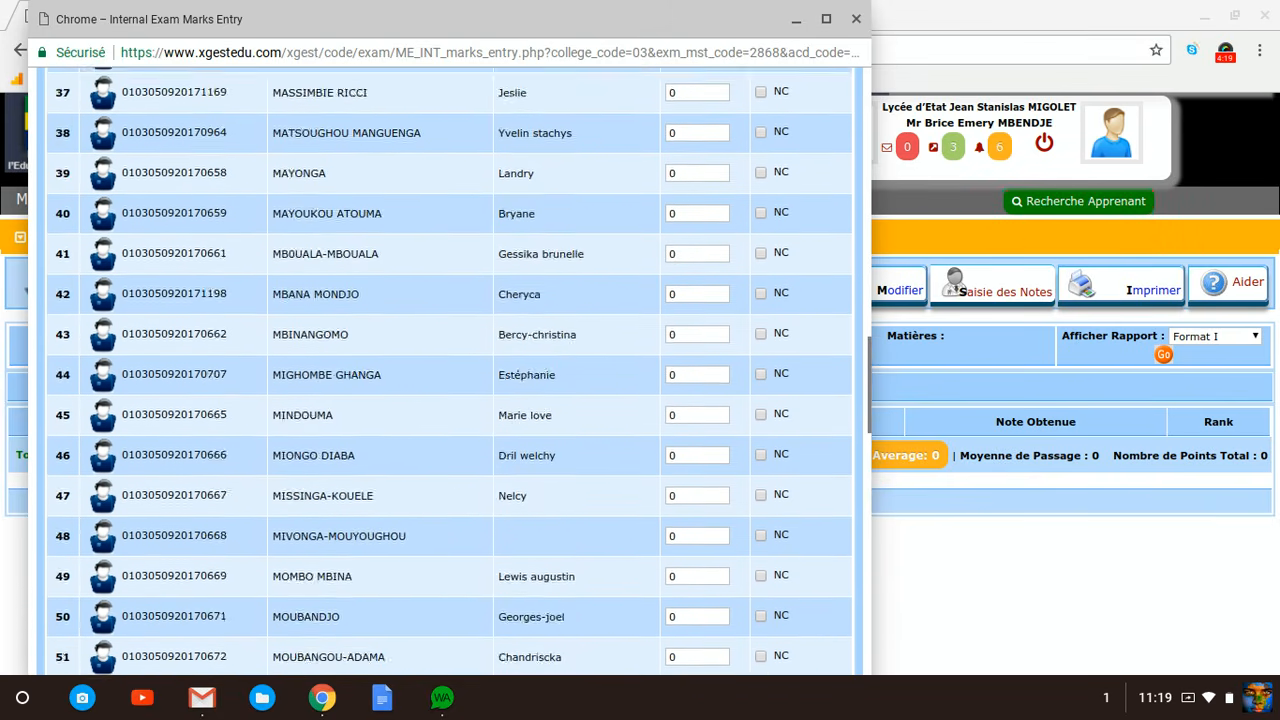
pyautogui.scroll(7, 820, 296)
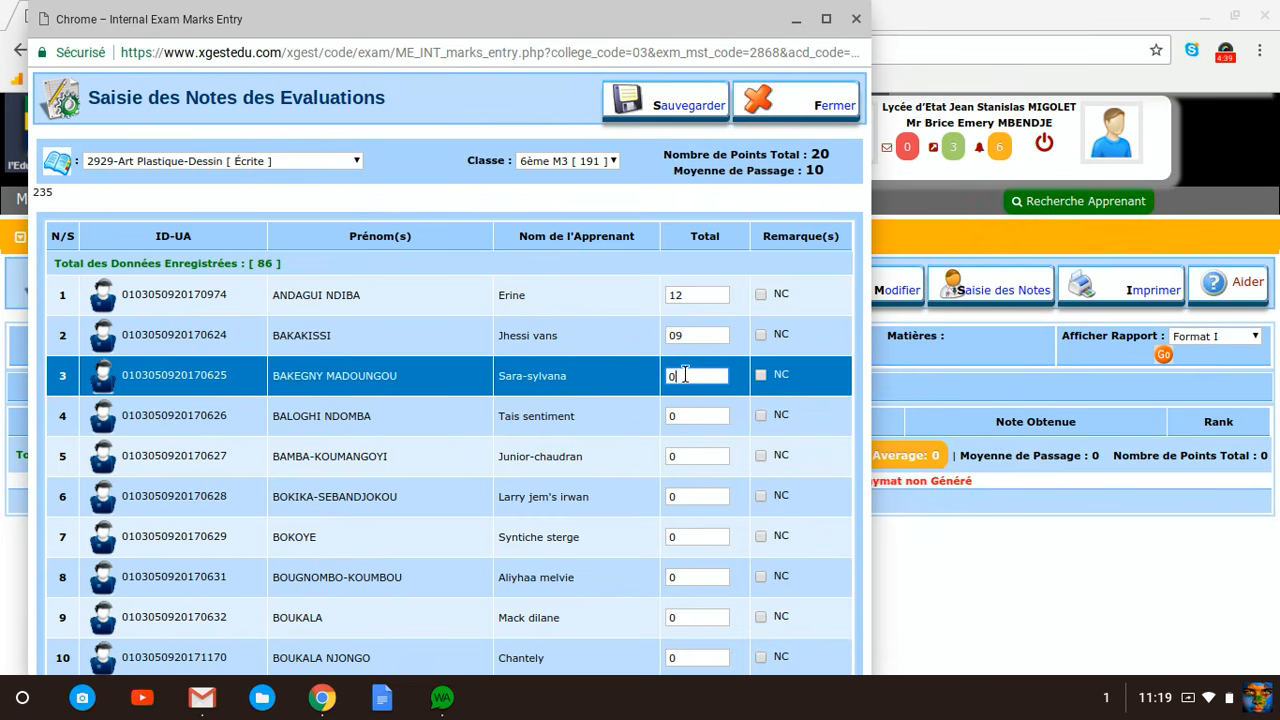
pyautogui.write('7')
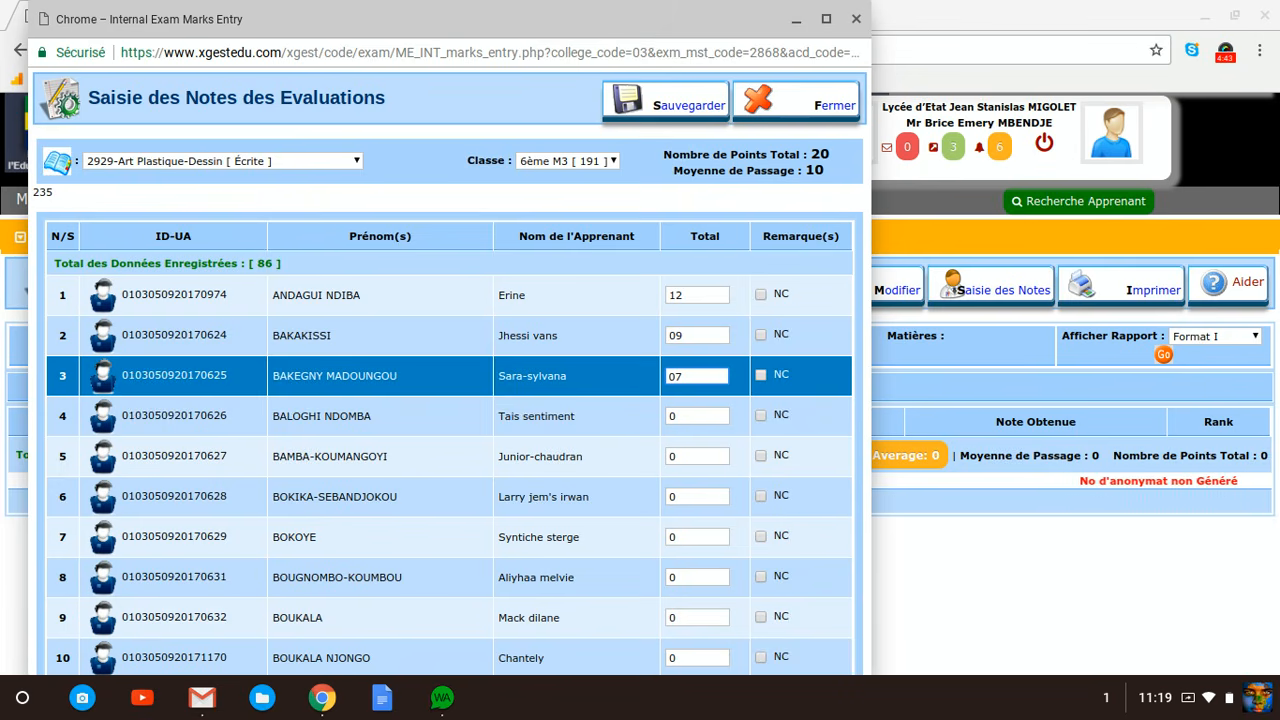
pyautogui.click(687, 417)
pyautogui.press('BackSpace')
pyautogui.write('12.5')
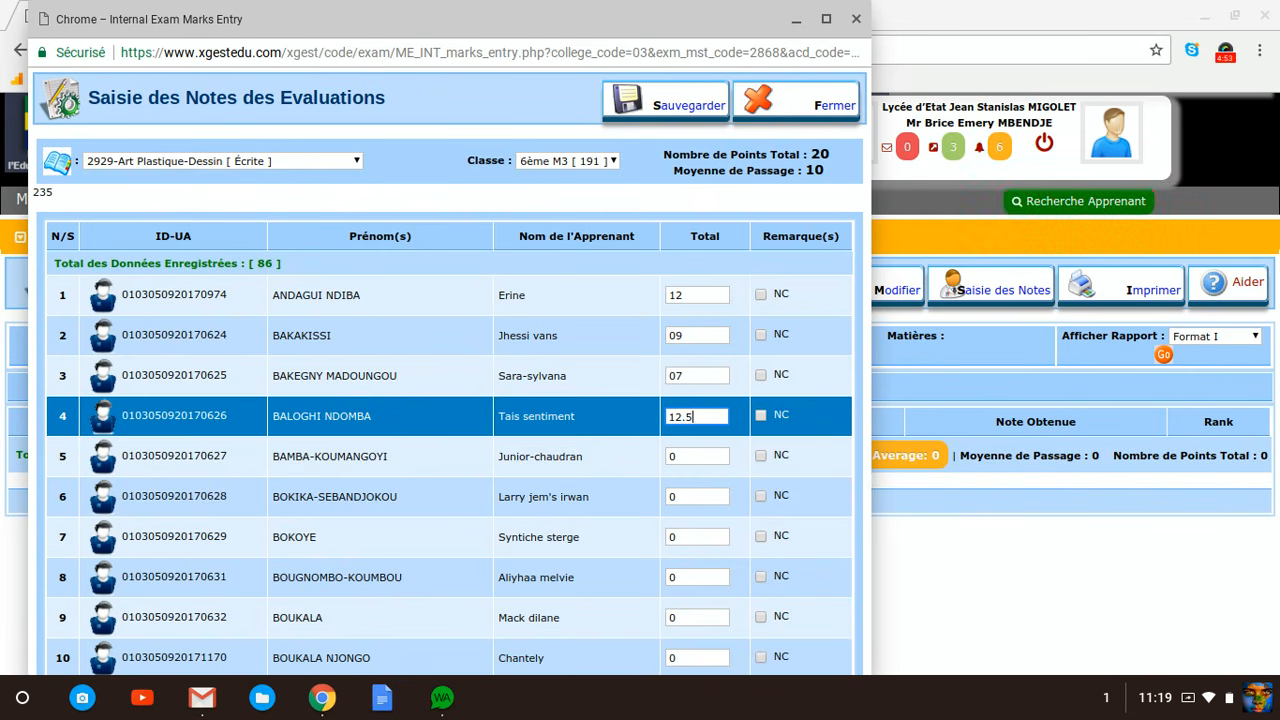
pyautogui.click(675, 450)
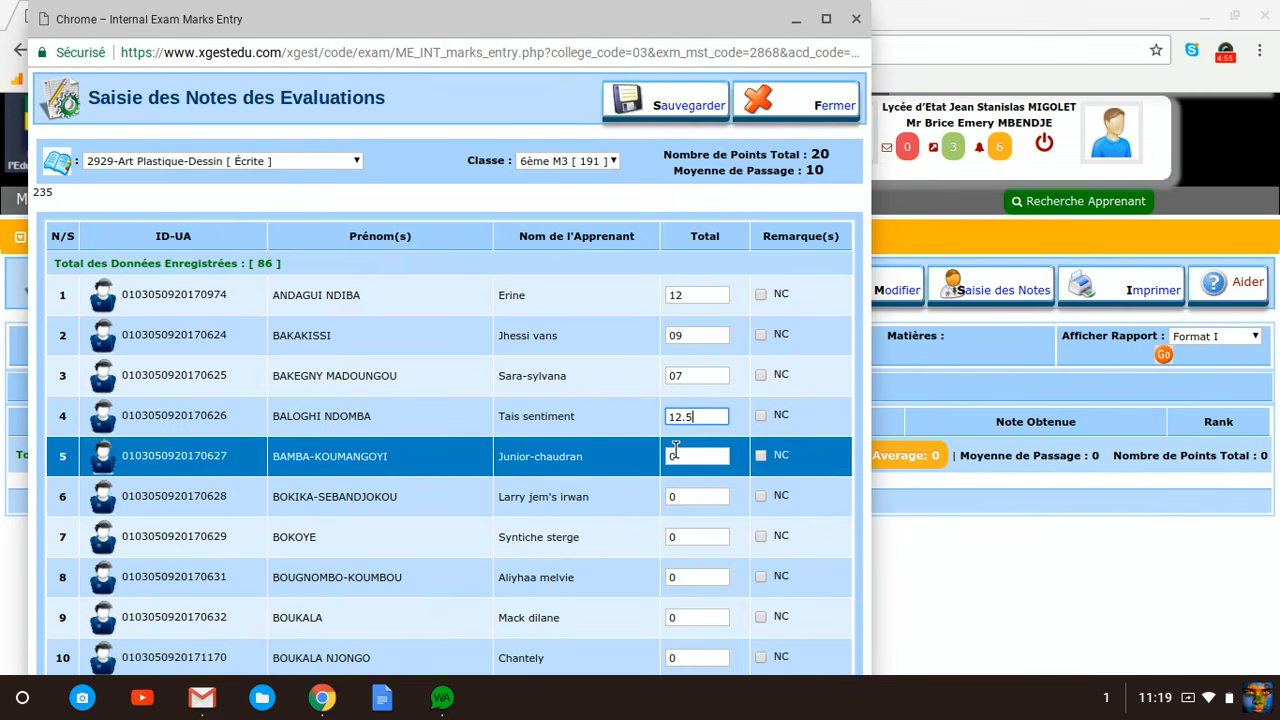
# Check the learner list down to its last row, then save the entered marks and confirm
pyautogui.scroll(-6, 675, 447)
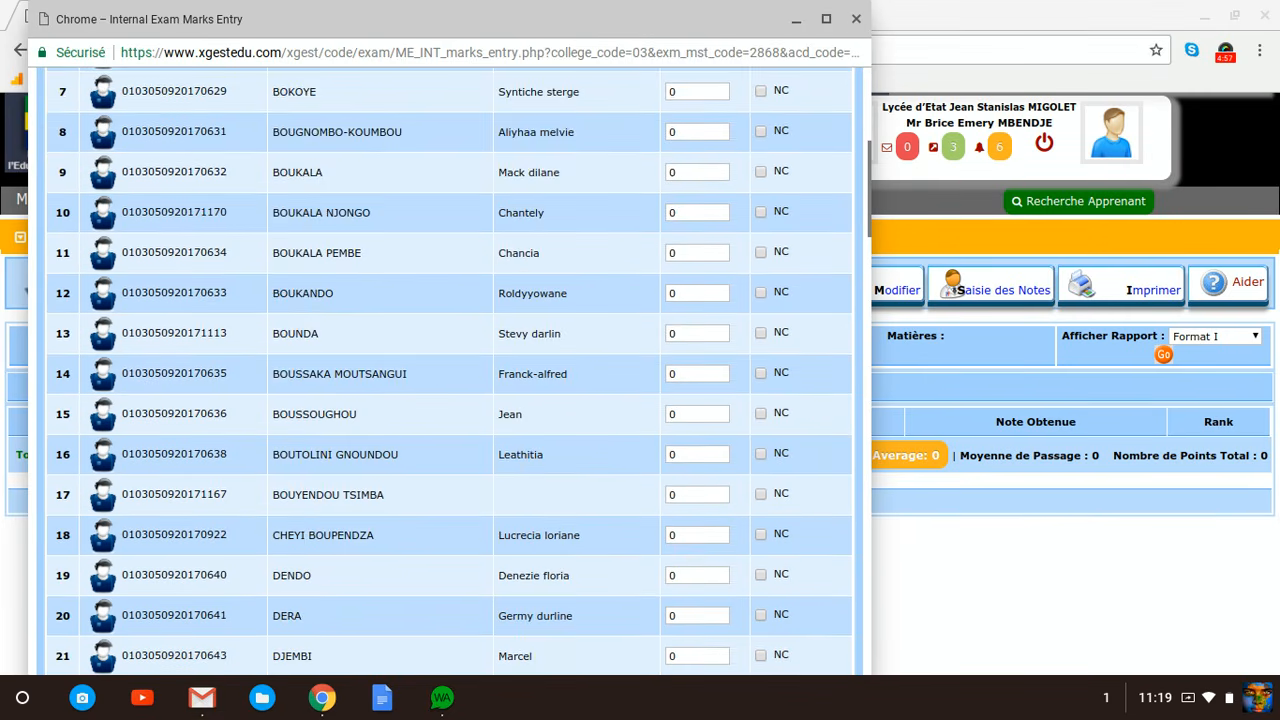
pyautogui.scroll(-15, 675, 447)
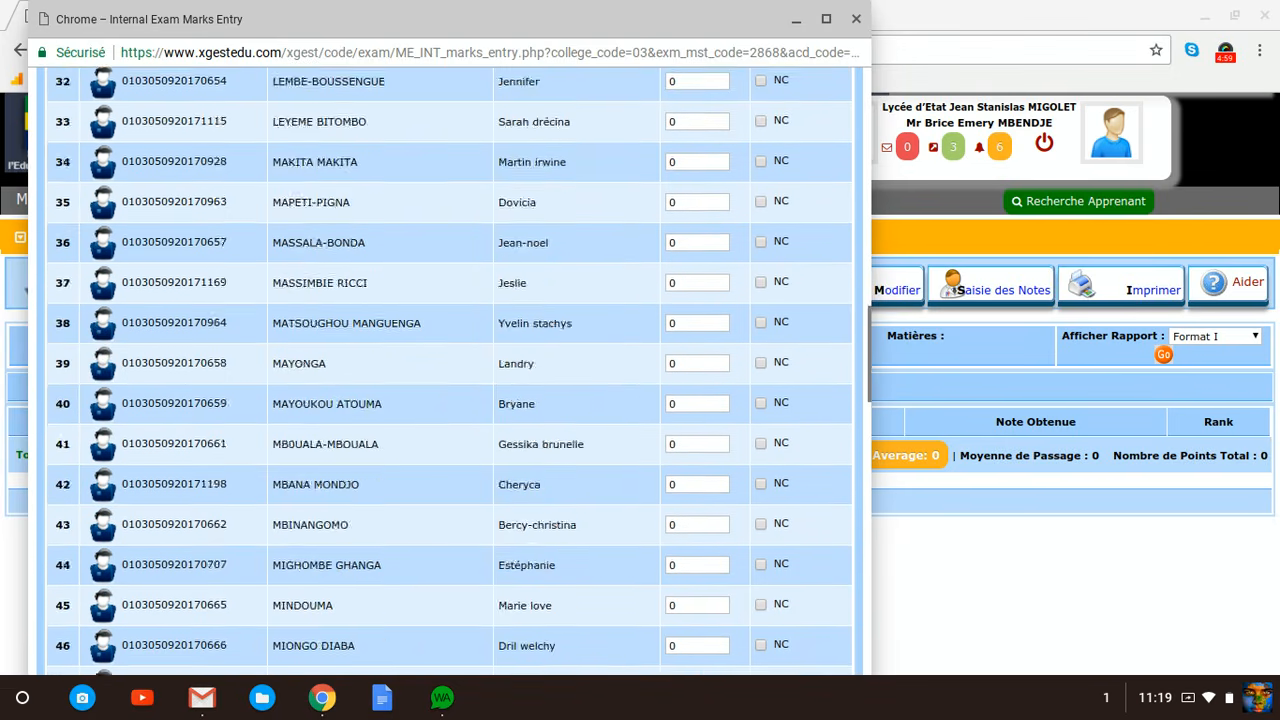
pyautogui.scroll(-10, 675, 447)
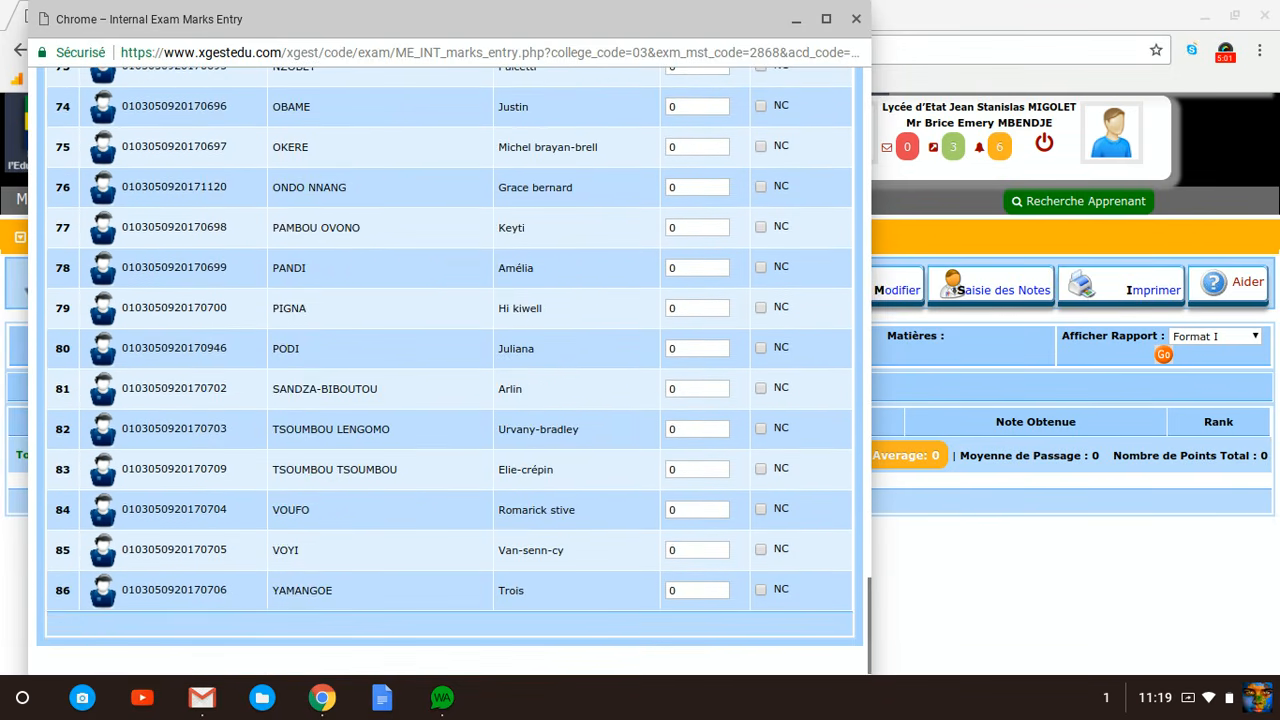
pyautogui.scroll(10, 675, 447)
pyautogui.scroll(20, 675, 447)
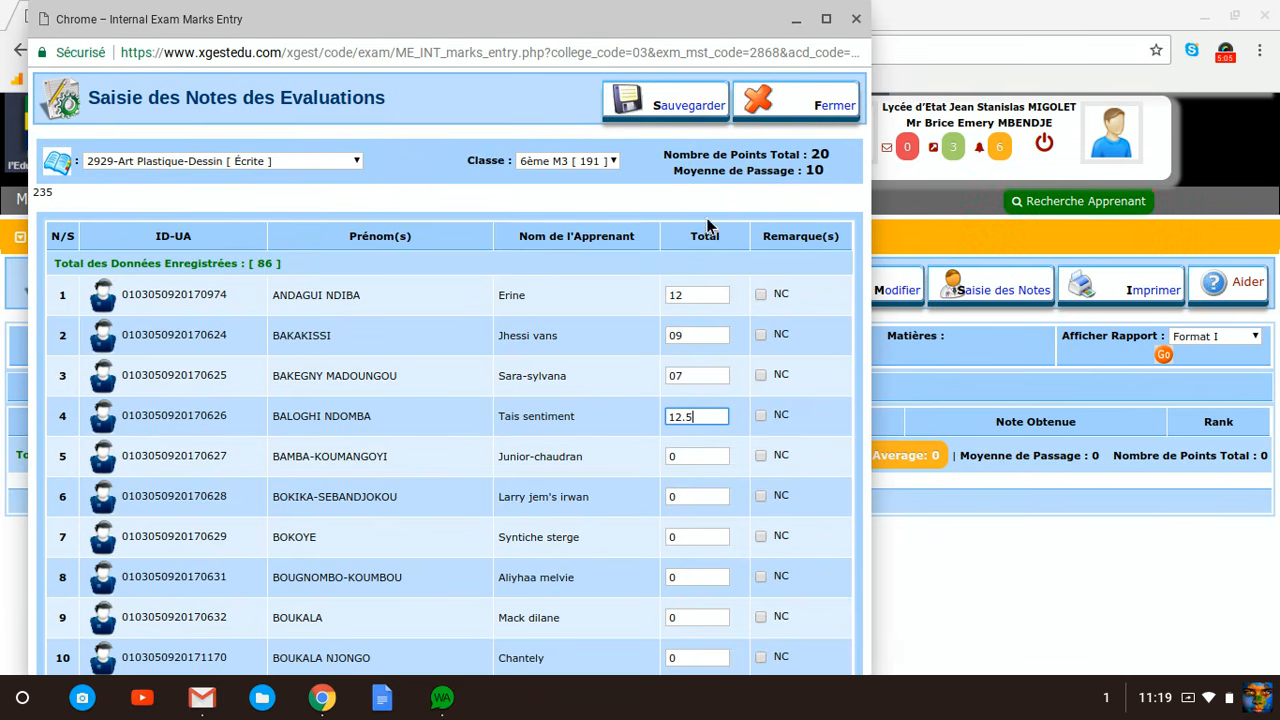
pyautogui.click(675, 118)
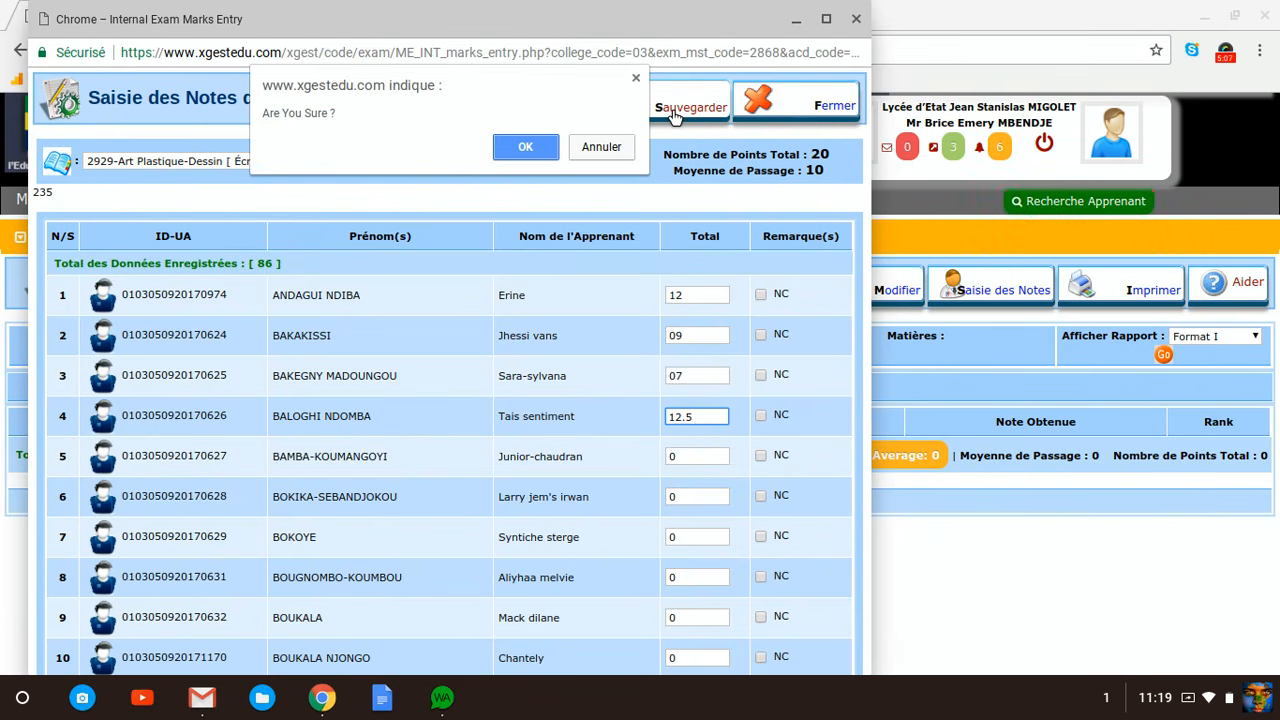
pyautogui.click(526, 148)
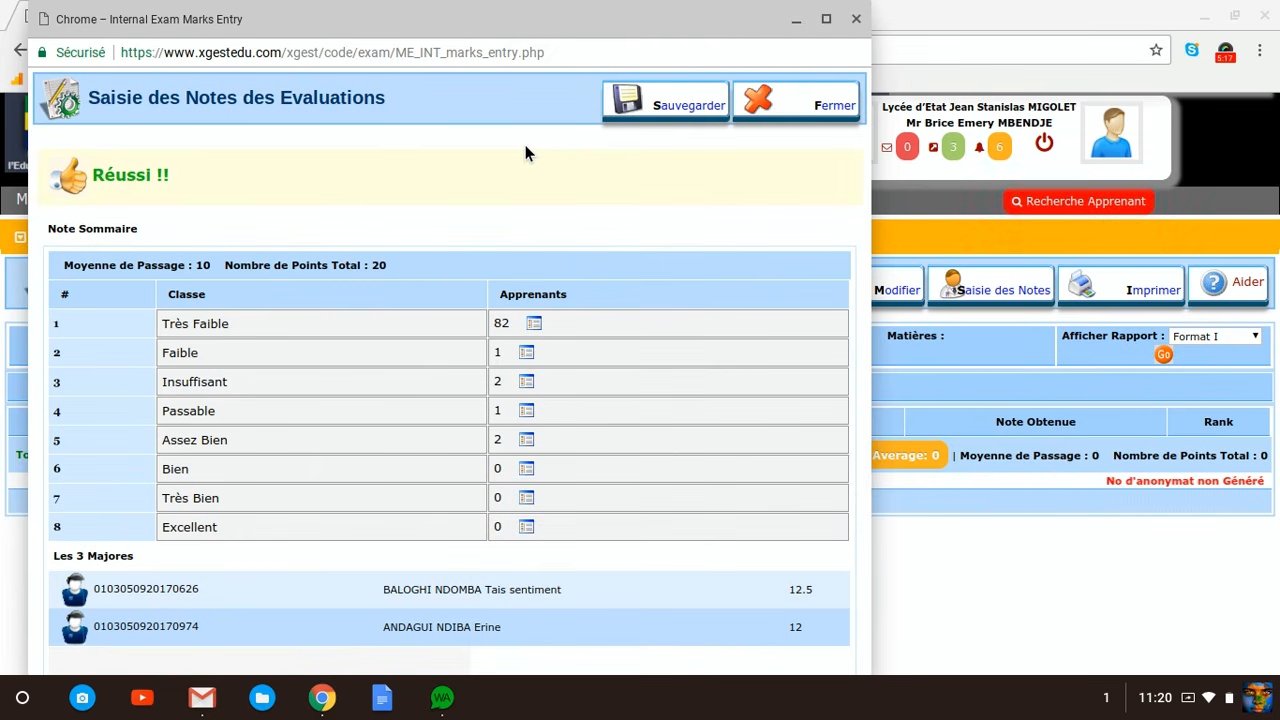
# Review the marks summary by performance category and the top learners, and close the marks entry window
pyautogui.press('Down')
pyautogui.scroll(-3, 525, 145)
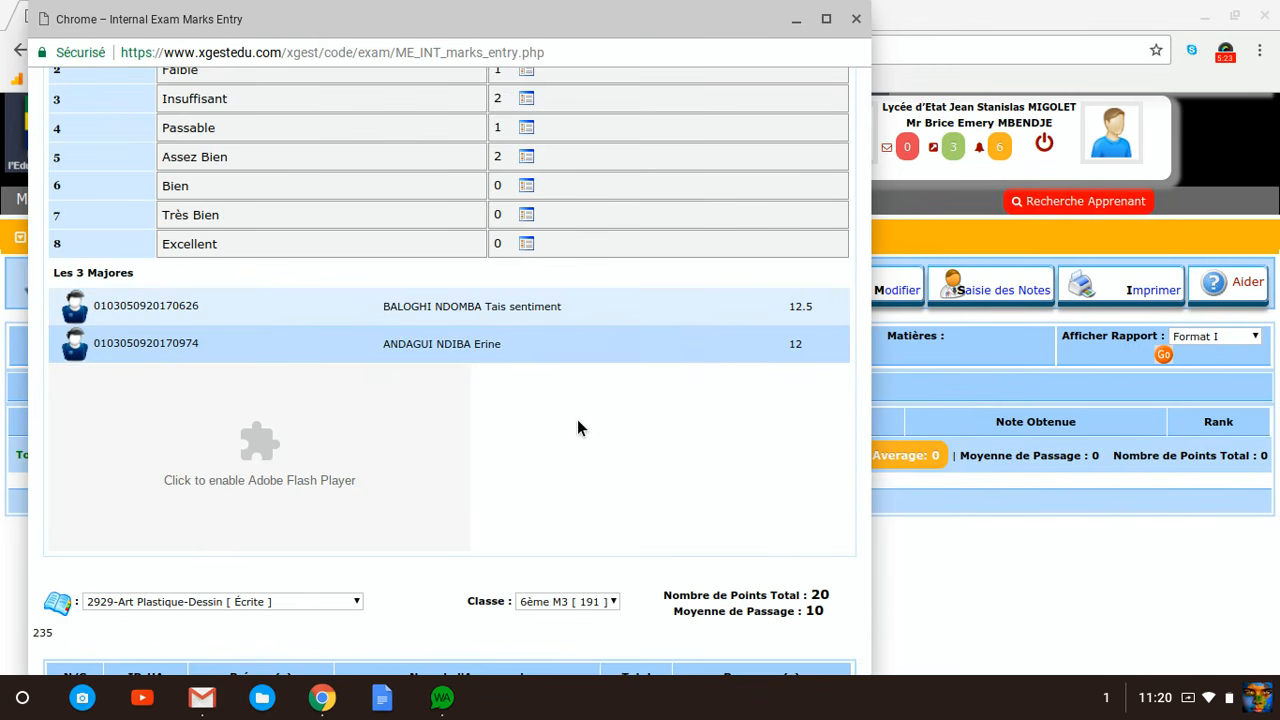
pyautogui.scroll(4, 577, 421)
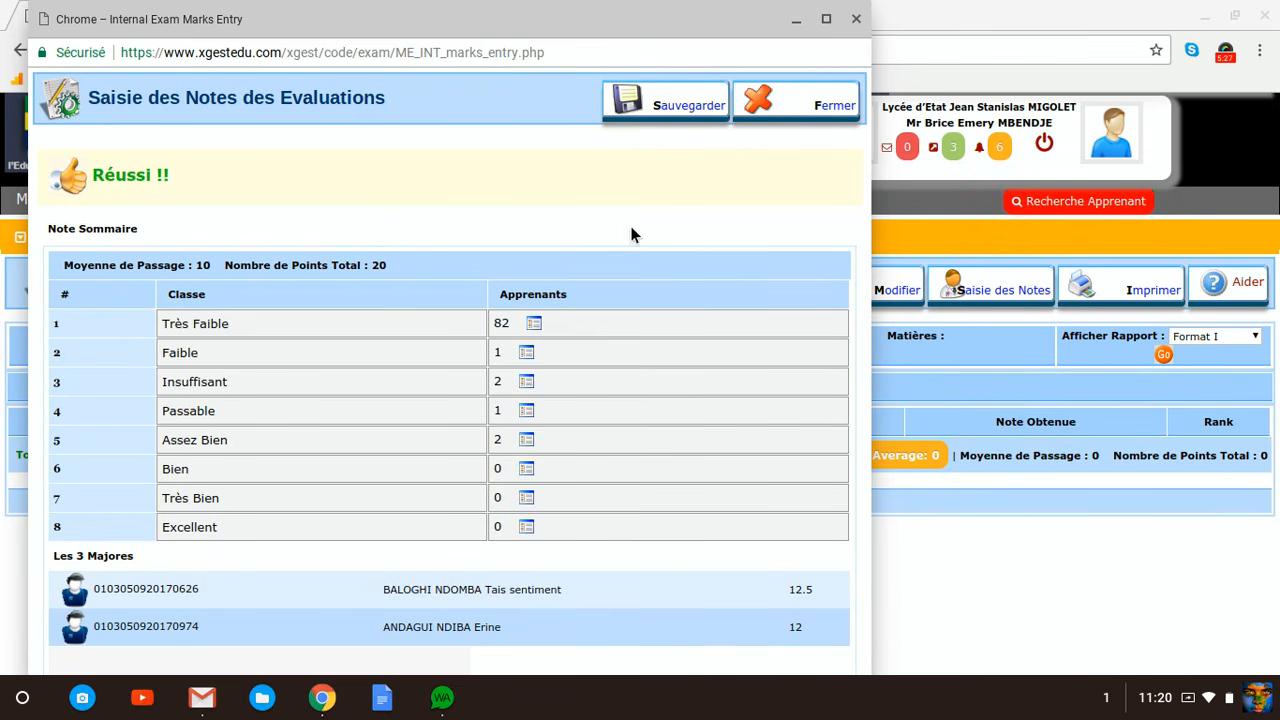
pyautogui.click(816, 110)
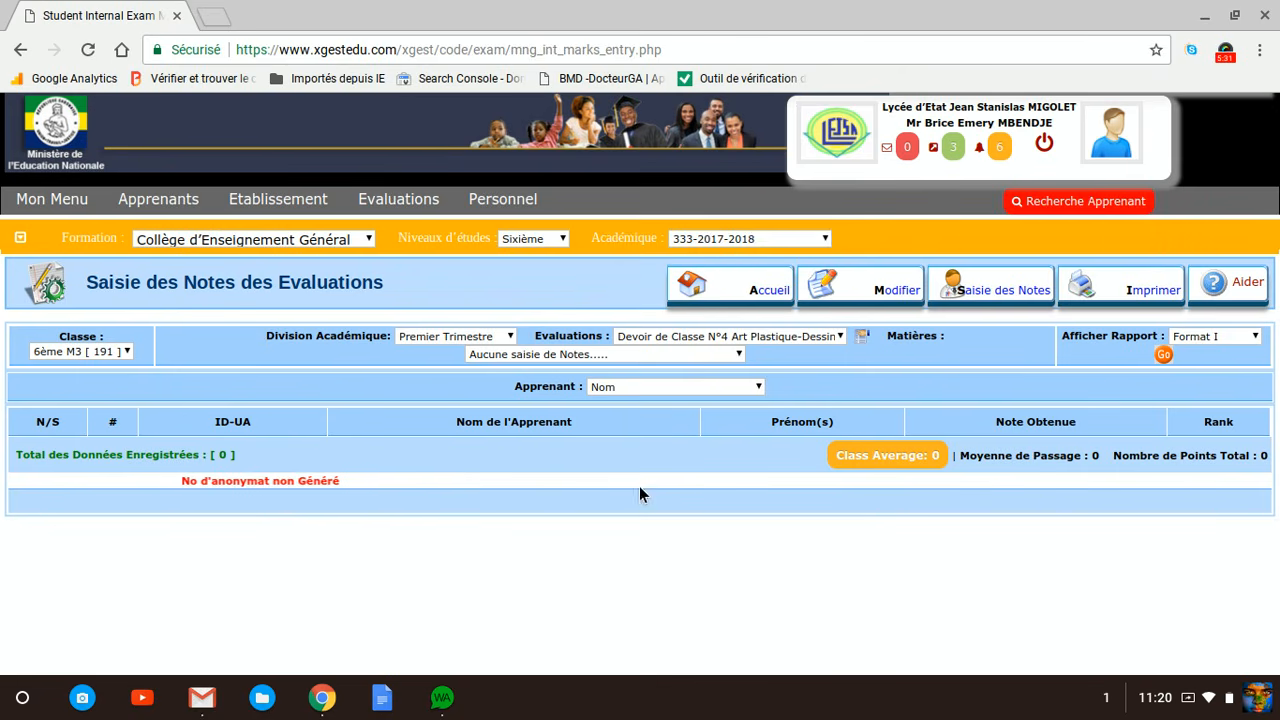